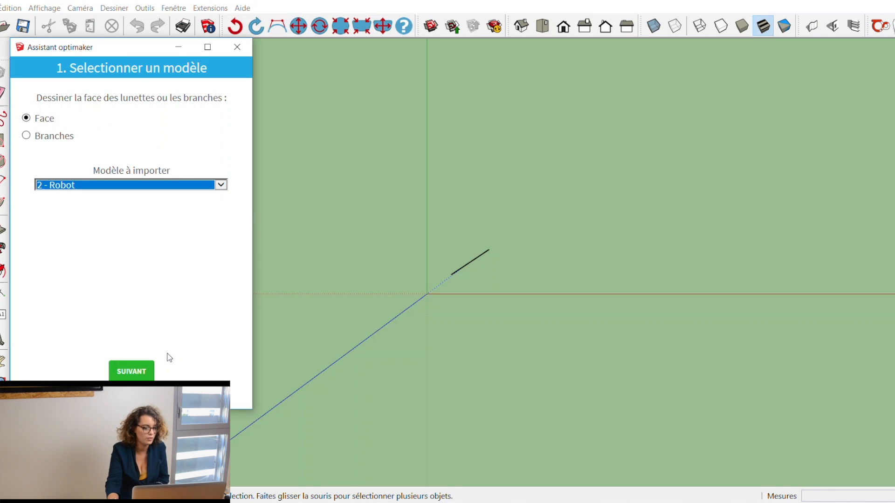
- Import the "2 - Robot" face model and set its temporal width to 132 mm
click(140, 371)
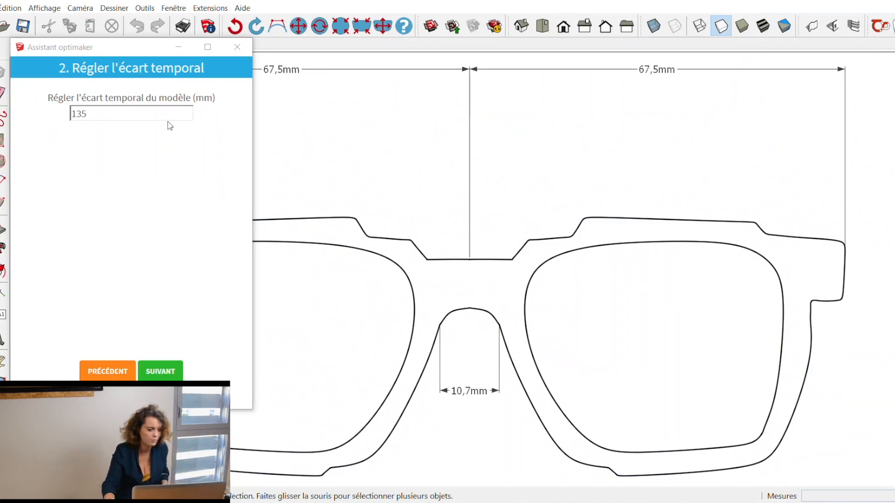
click(137, 117)
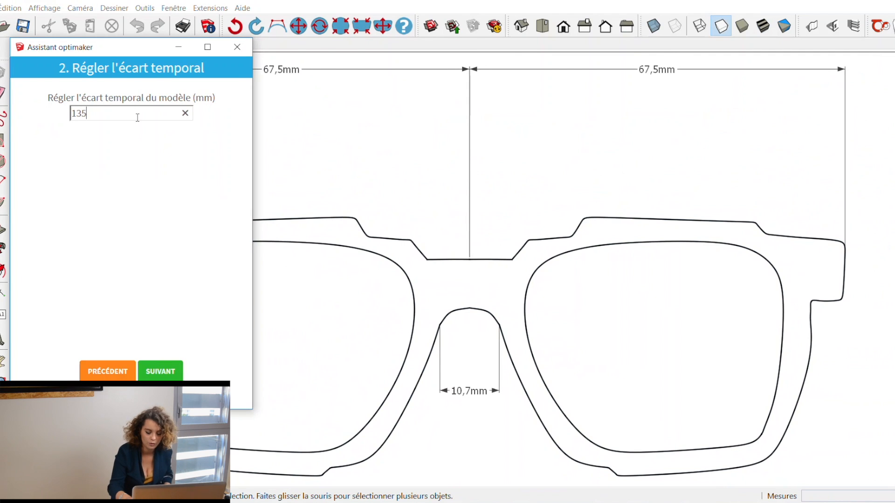
key(BackSpace)
text(2)
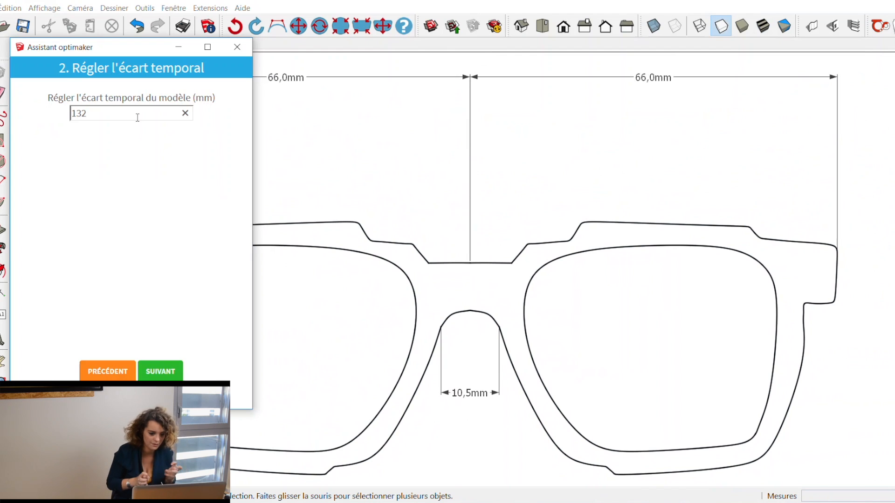
click(160, 367)
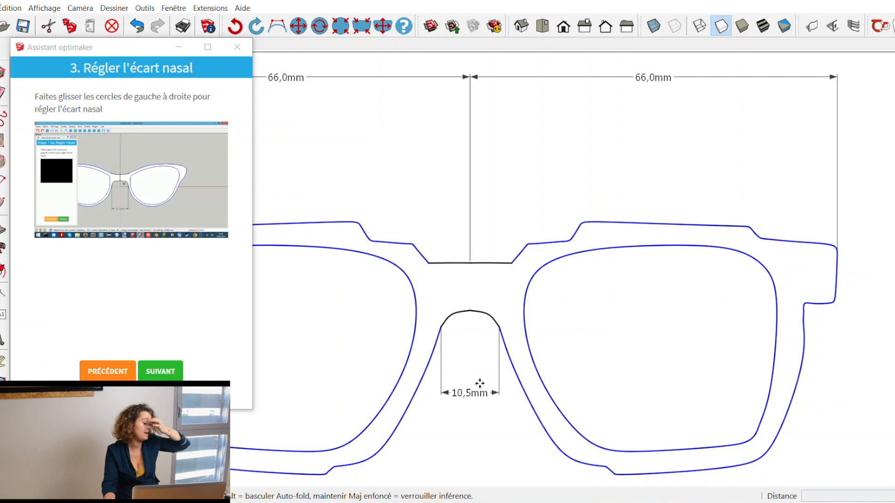
- Adjust the nasal gap of the frame to about 10.9 mm and proceed to the curve modification stage
drag(565, 355, 589, 353)
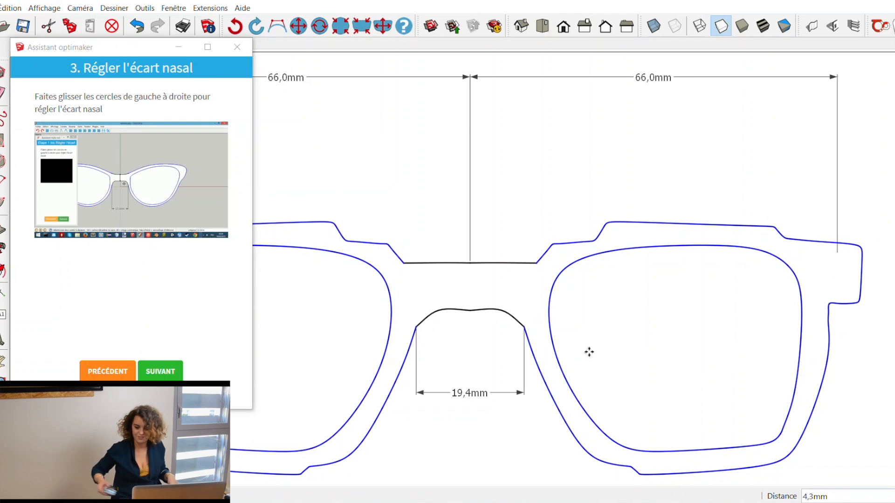
drag(522, 343, 506, 343)
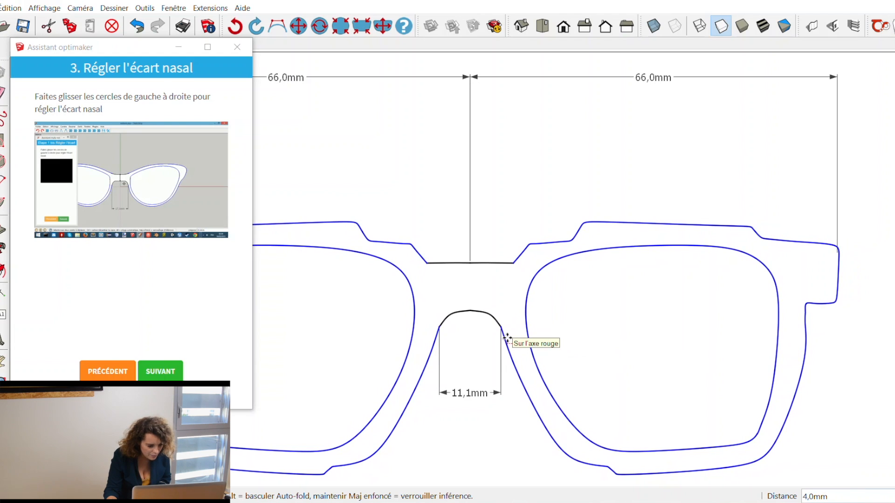
drag(508, 338, 507, 338)
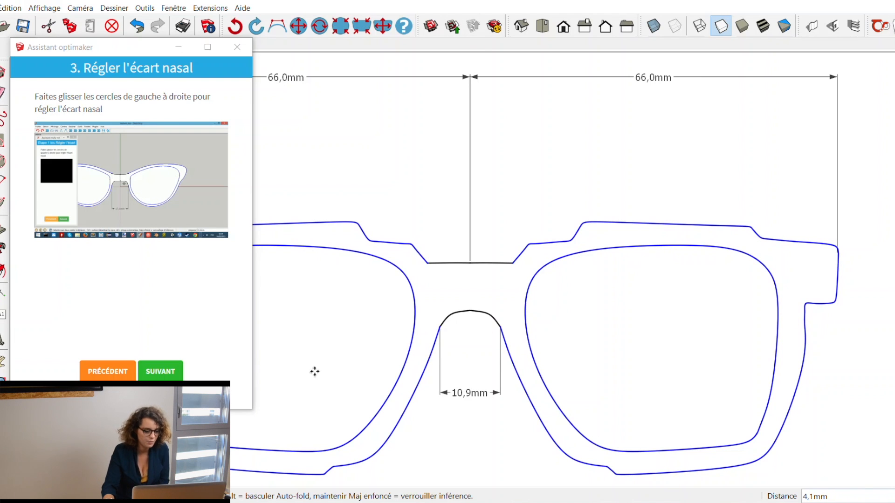
click(160, 371)
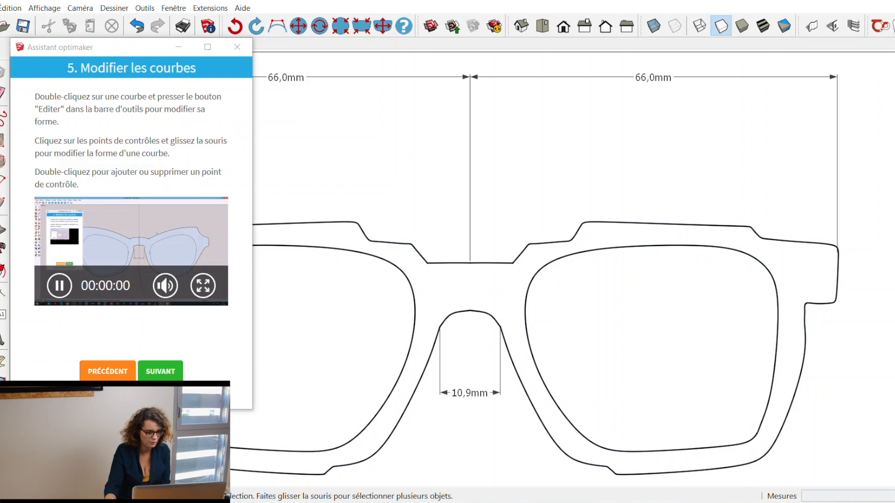
- Open one half of the frame and try raising the middle control point of the lower bridge curve
click(683, 226)
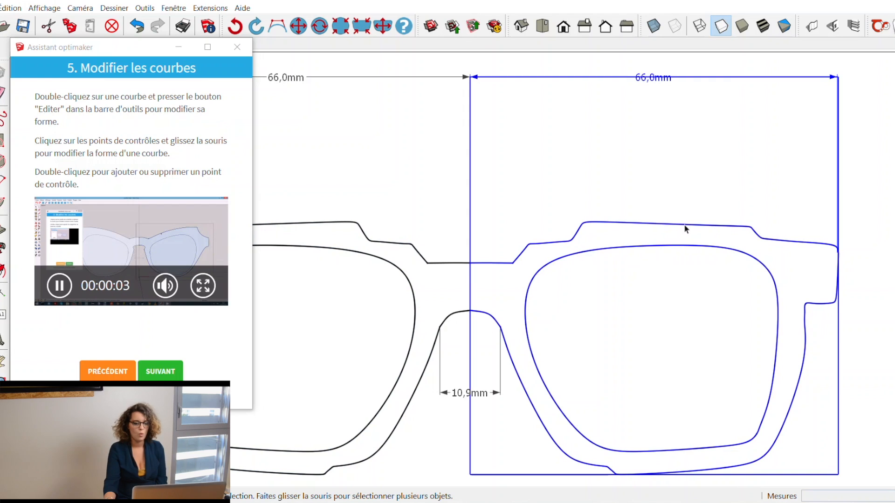
double_click(693, 229)
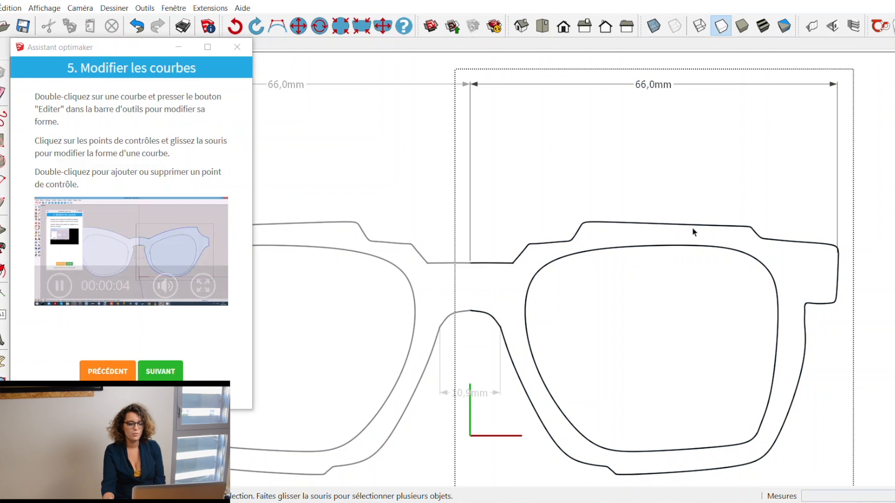
click(816, 245)
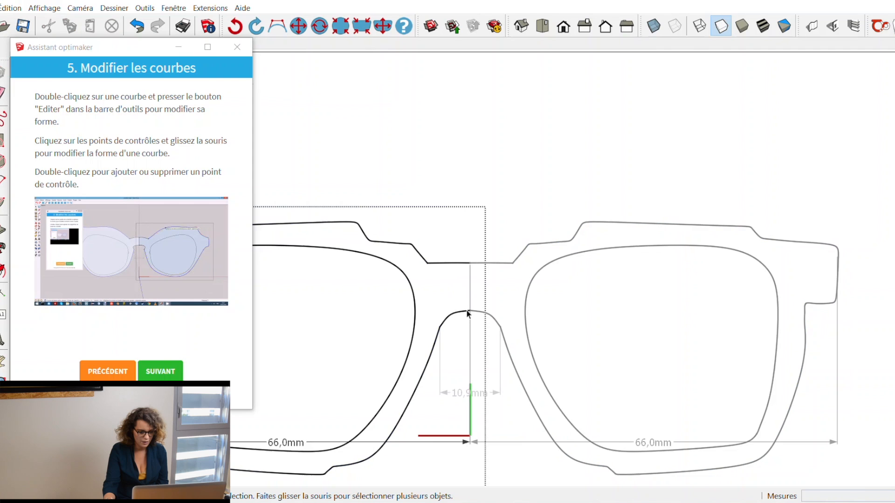
triple_click(468, 311)
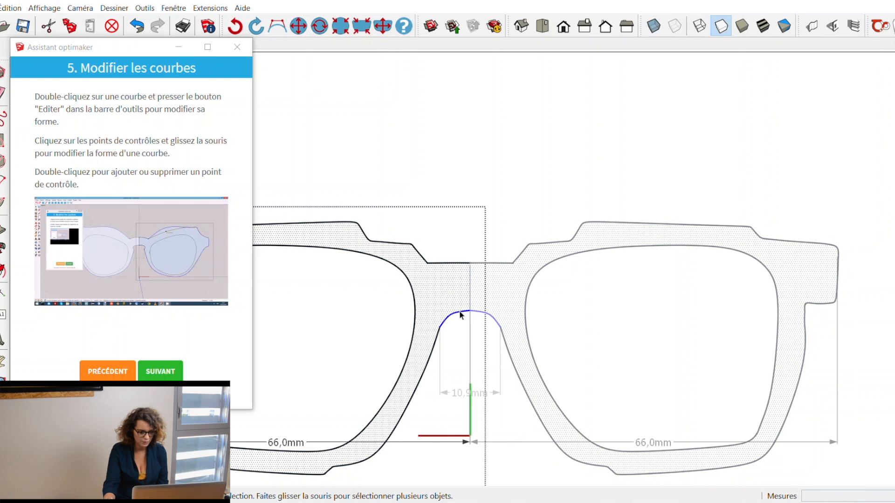
click(281, 28)
scroll(435, 316, up, 5)
drag(421, 233, 407, 204)
scroll(445, 212, up, 2)
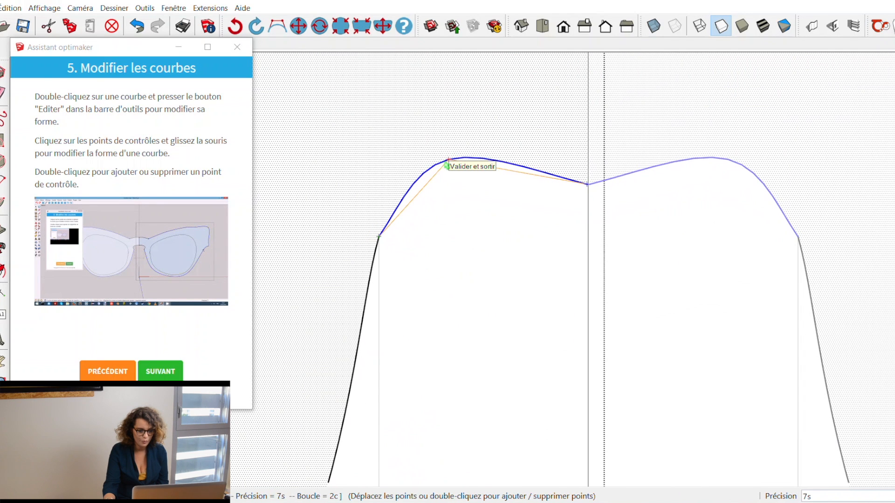
click(446, 165)
click(448, 164)
click(444, 161)
- Undo the reshaping of the lower bridge curve
click(234, 25)
click(461, 250)
scroll(461, 254, down, 10)
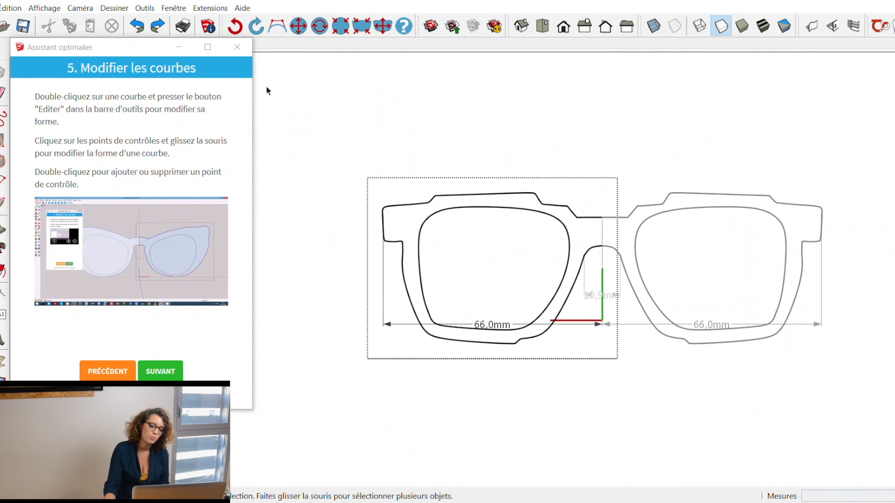
- Edit the outer frame contour, pulling control points near the upper temple corner outward into two pointed spikes
double_click(427, 220)
scroll(631, 236, up, 8)
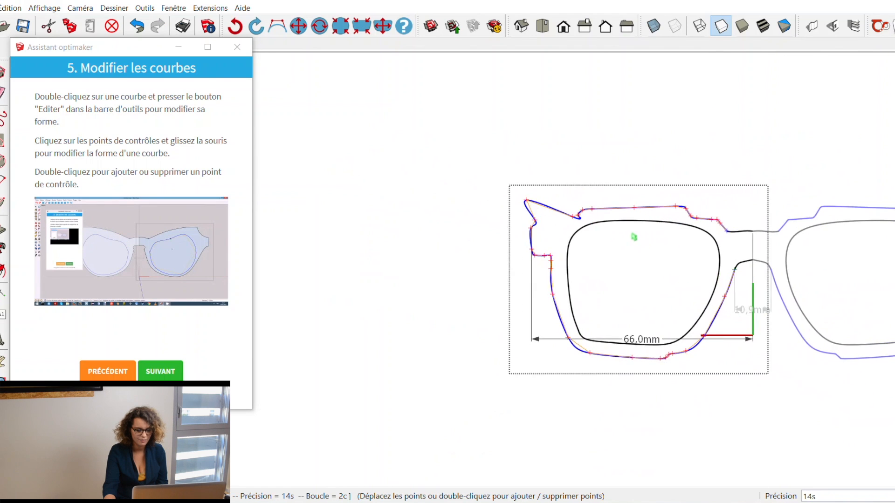
scroll(439, 215, down, 8)
scroll(747, 222, down, 1)
scroll(455, 196, up, 14)
scroll(746, 215, down, 18)
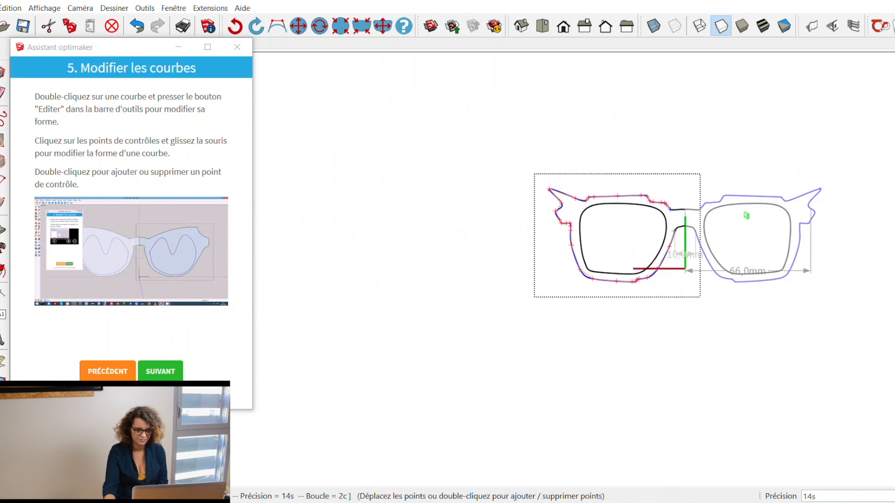
scroll(549, 273, down, 5)
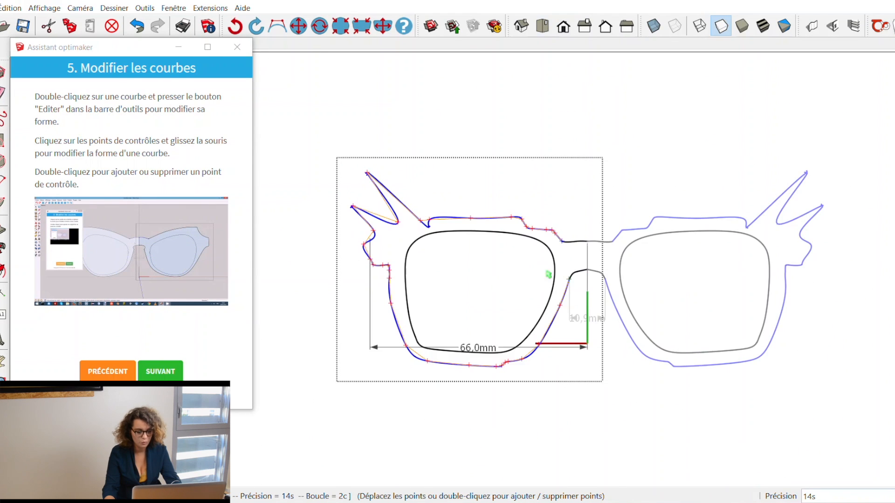
scroll(466, 205, down, 4)
scroll(466, 206, up, 2)
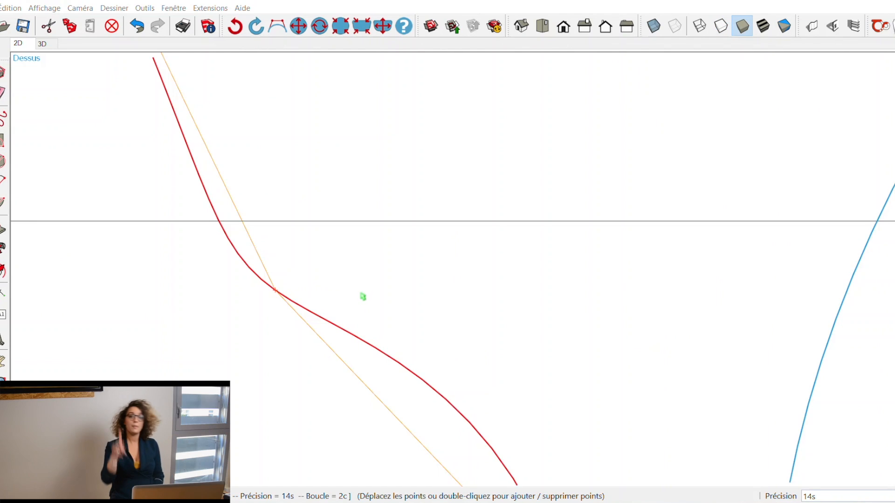
- Try adding a control point at the cat-eye outline's kink below the temple and moving it down and outward
scroll(361, 296, down, 1)
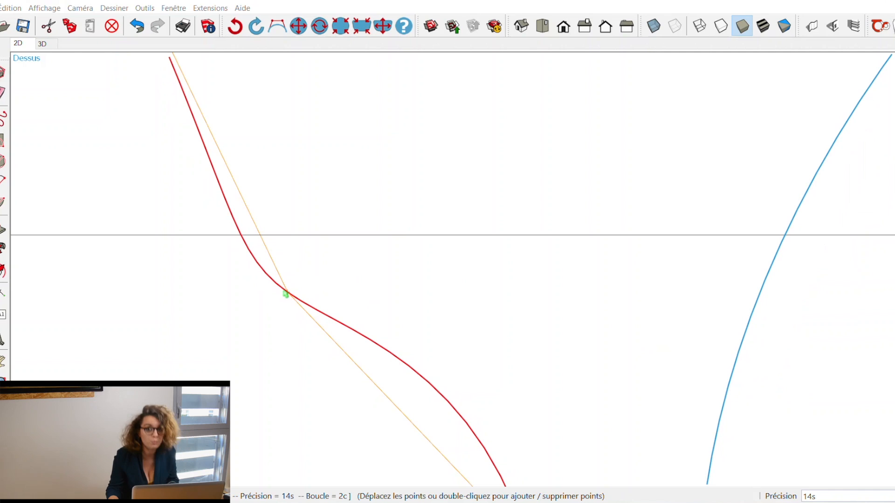
double_click(286, 293)
scroll(287, 312, down, 2)
scroll(288, 301, down, 6)
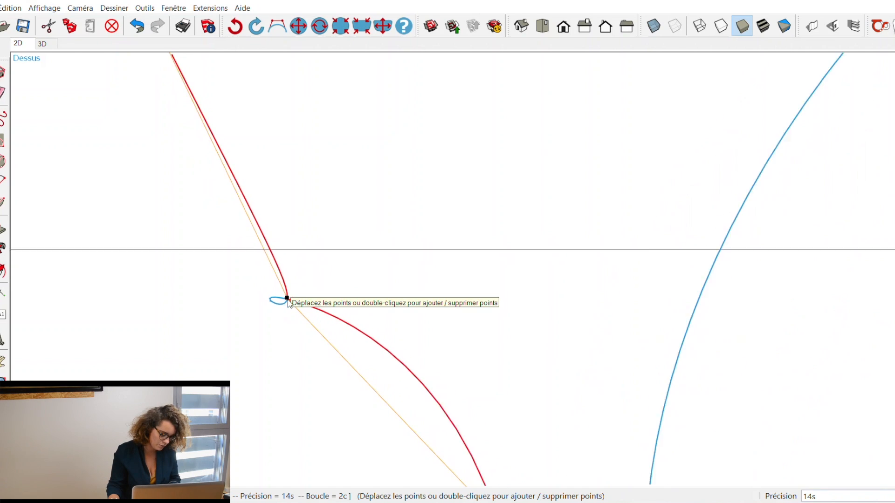
scroll(295, 319, up, 8)
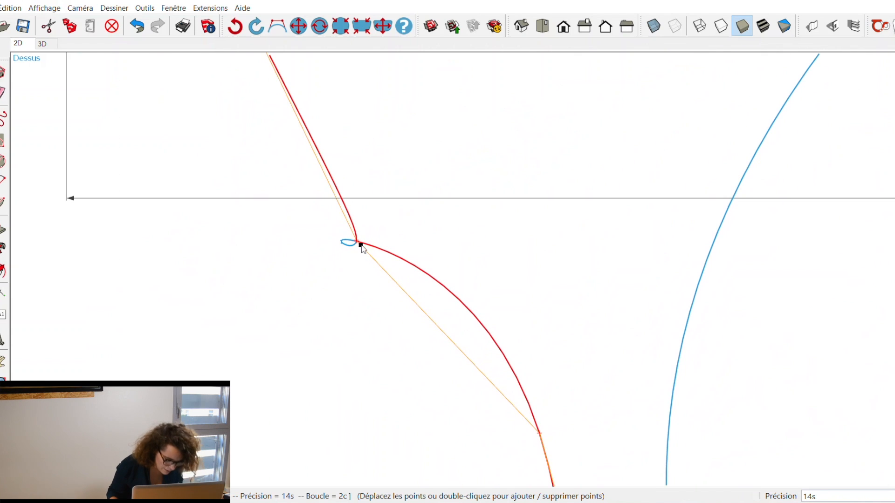
drag(356, 242, 316, 329)
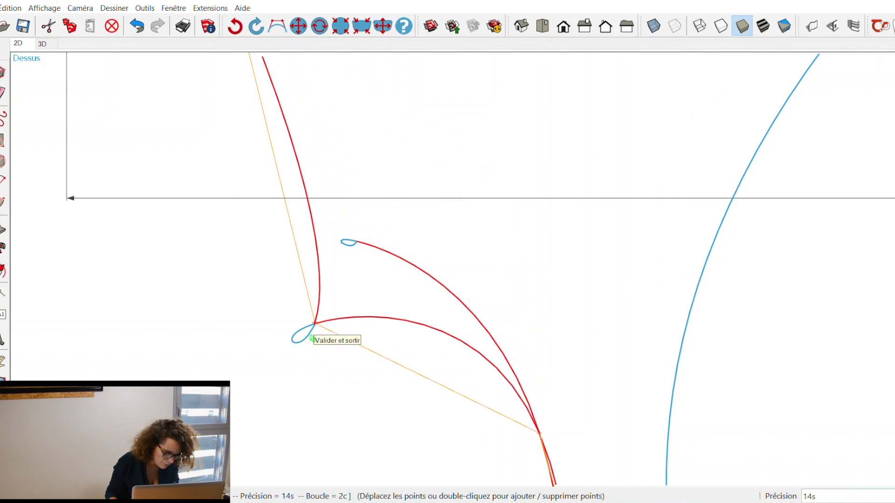
scroll(311, 339, down, 7)
middle_drag(309, 337, 294, 367)
click(542, 26)
shift+middle_drag(539, 294, 358, 260)
scroll(359, 261, down, 4)
scroll(359, 261, up, 8)
click(360, 259)
- Examine the overlapping segments below the temple by selecting individual pieces and the whole connected outline
click(350, 96)
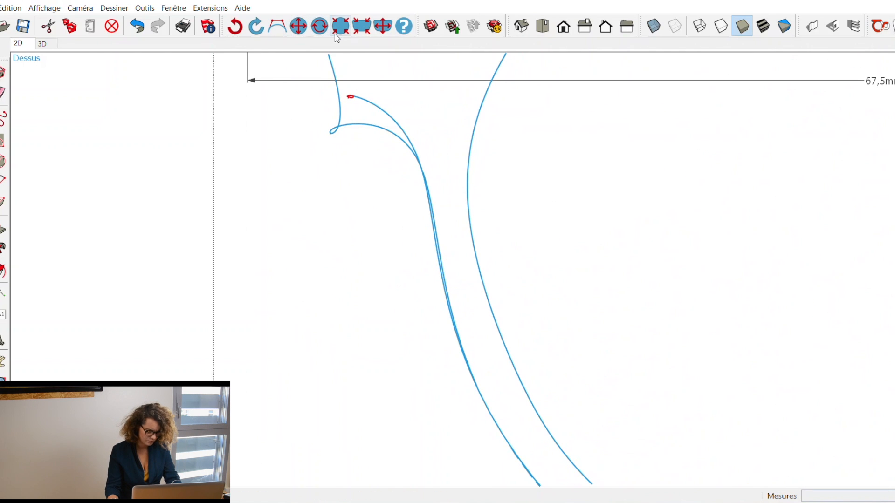
right_click(349, 95)
click(345, 99)
click(354, 96)
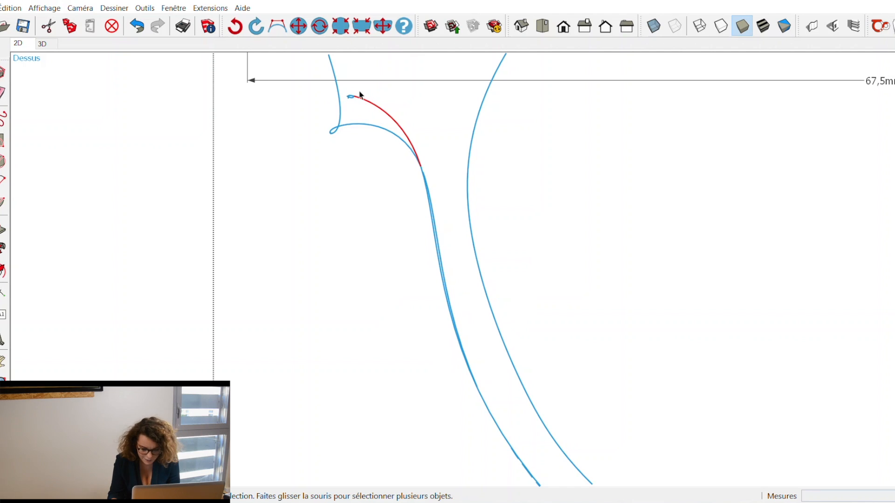
click(389, 114)
click(389, 114)
triple_click(388, 114)
scroll(429, 205, up, 4)
scroll(450, 310, down, 8)
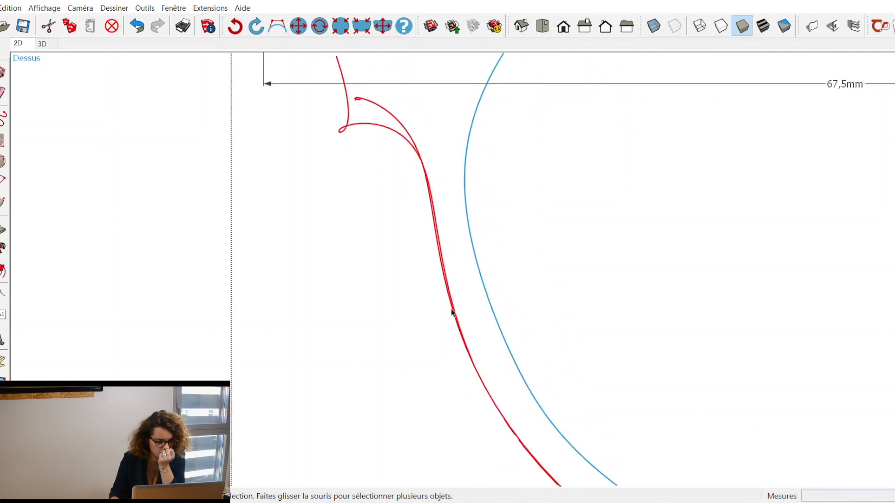
click(439, 244)
triple_click(437, 248)
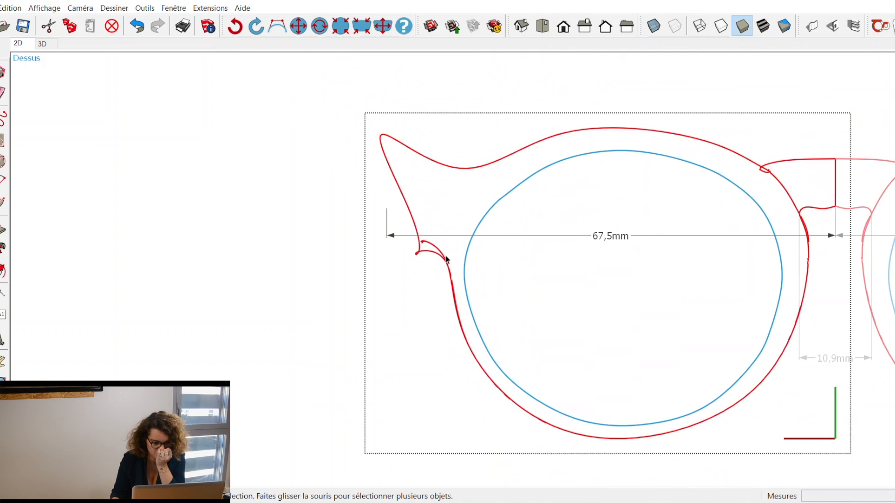
- Undo the control point move and addition on the outer outline below the temple
scroll(446, 257, up, 3)
click(137, 26)
scroll(445, 256, down, 3)
scroll(452, 302, up, 9)
scroll(407, 264, down, 10)
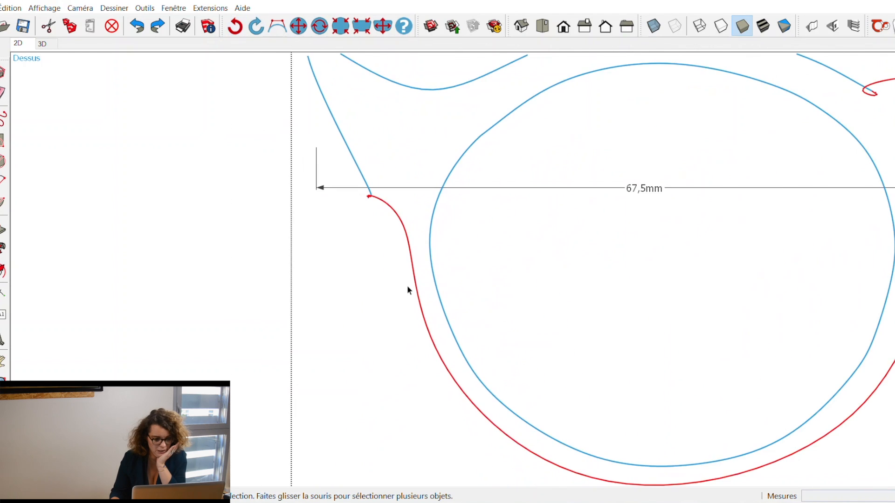
click(235, 26)
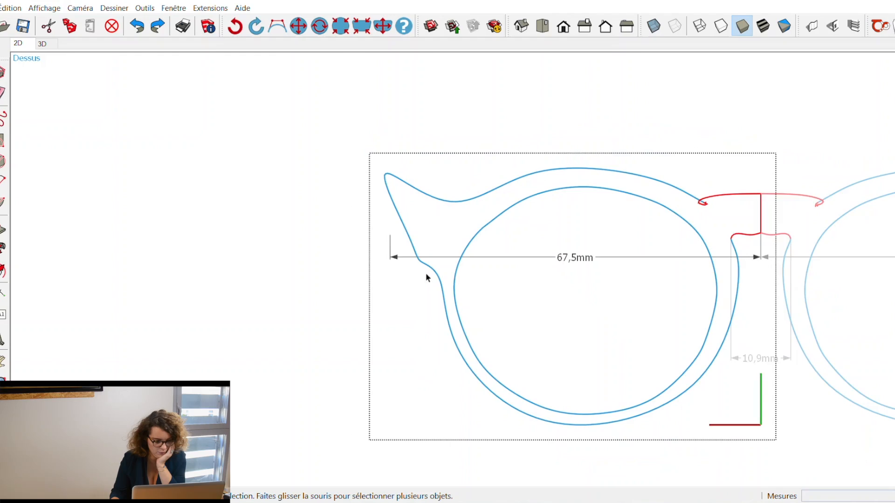
- Remove the small loop where the upper bridge curve meets the rim's outer outline
scroll(702, 205, up, 10)
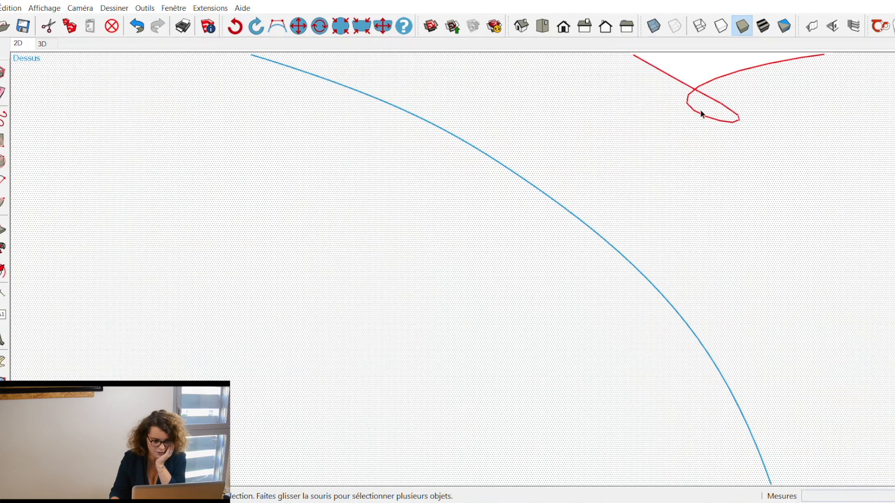
click(684, 104)
double_click(687, 102)
right_click(684, 101)
click(723, 107)
key(m)
key(space)
double_click(691, 105)
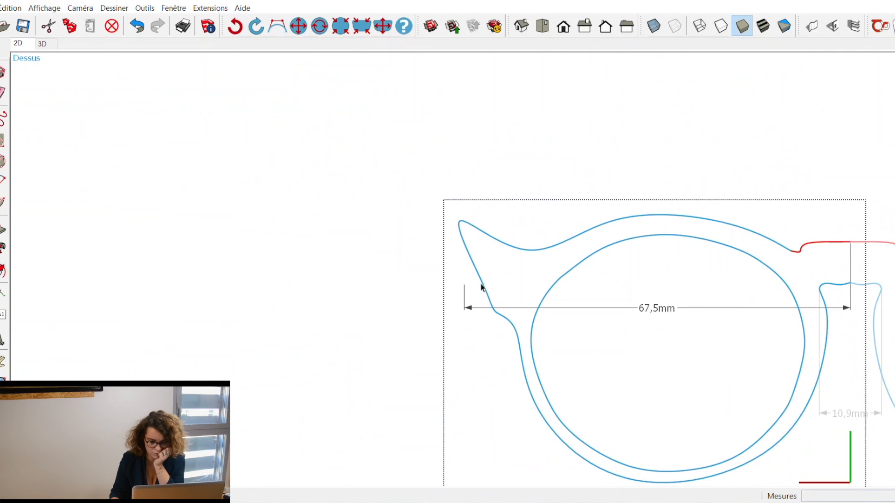
- Edit the outer outline and move the control point beneath the temple kink down and outward to straighten the side
click(482, 286)
scroll(517, 333, up, 6)
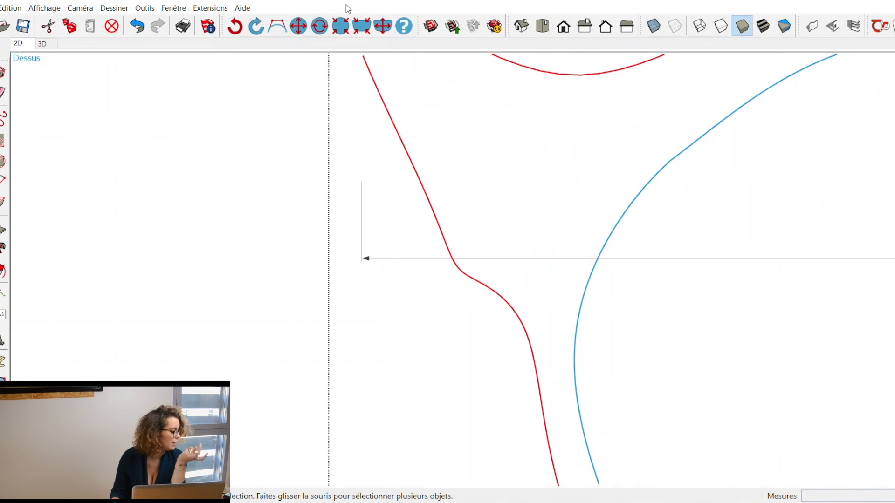
click(277, 26)
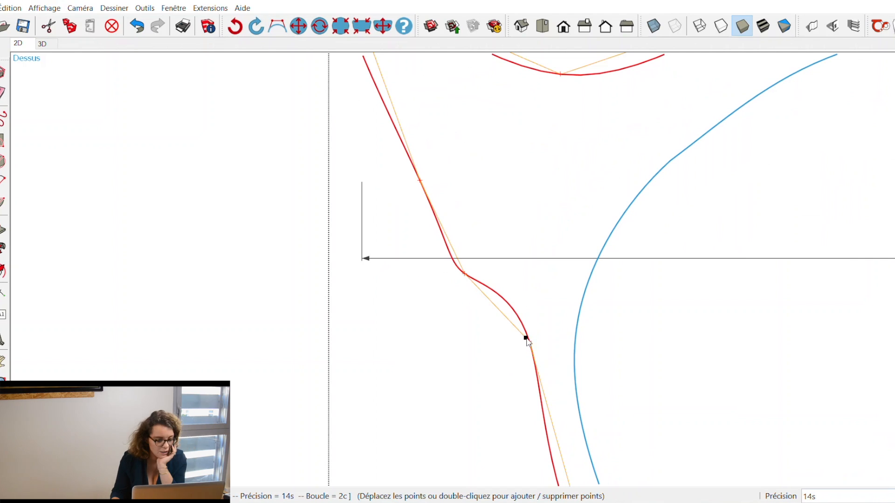
drag(529, 341, 503, 355)
scroll(543, 384, down, 5)
scroll(533, 372, up, 6)
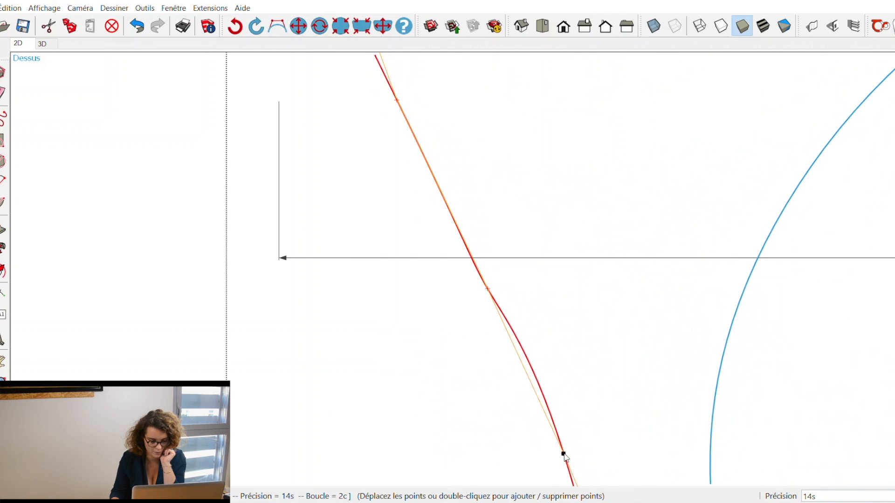
scroll(523, 380, down, 10)
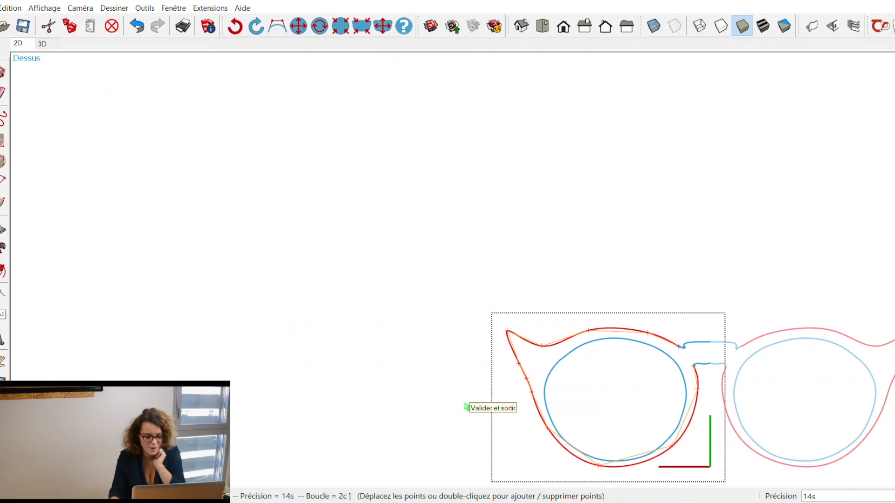
middle_drag(470, 399, 433, 368)
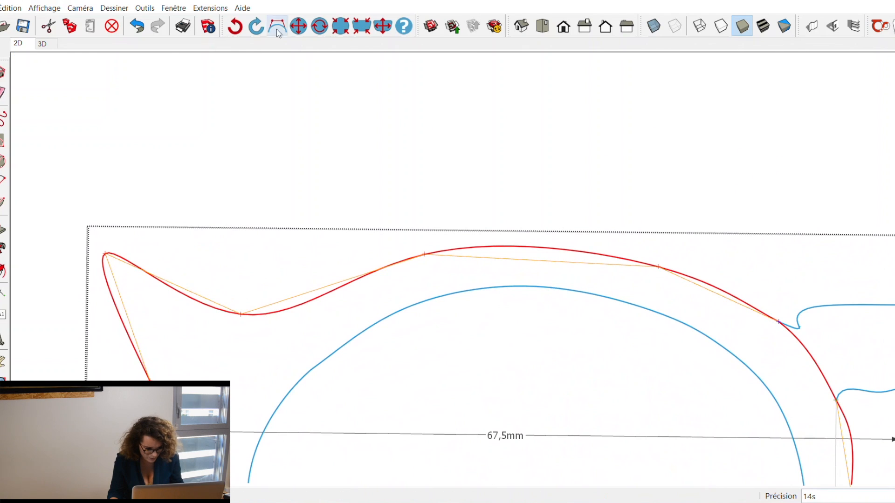
- Reshape the outer outline's upper edge by moving its control points, stretching the temple tip up and outward and lowering the brow curve
drag(241, 314, 232, 297)
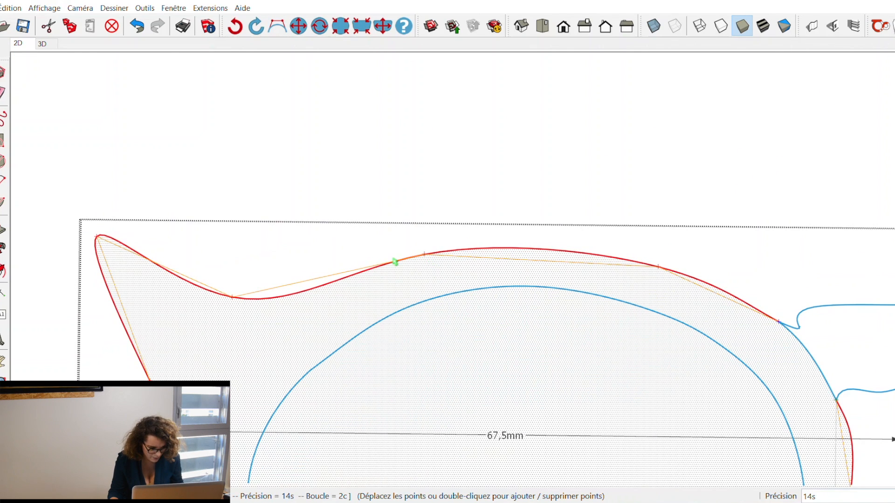
drag(424, 254, 392, 252)
drag(232, 297, 100, 182)
scroll(392, 382, down, 8)
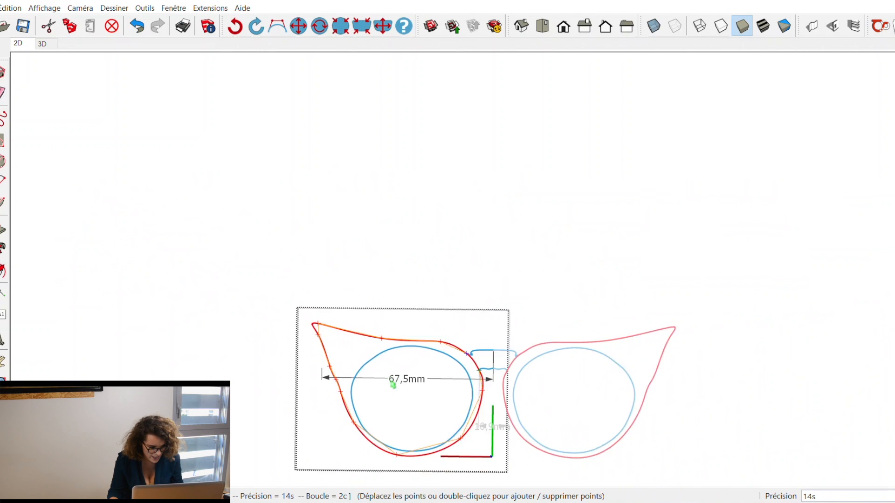
scroll(373, 369, up, 8)
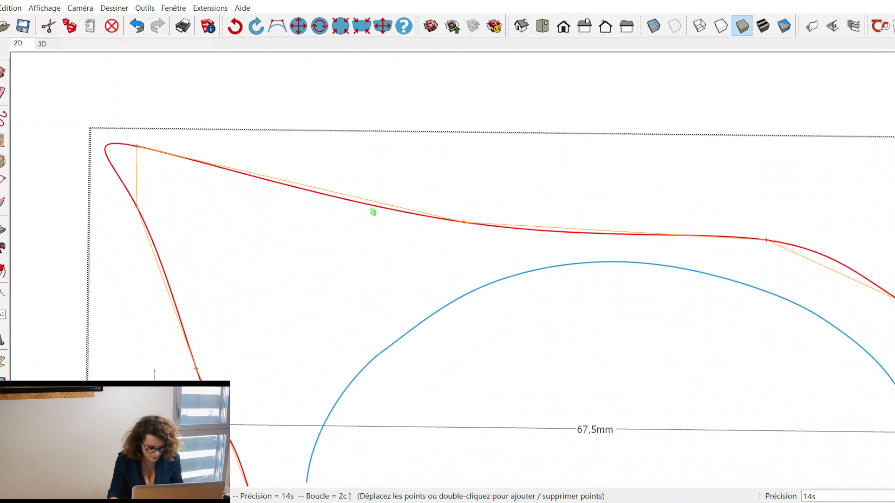
drag(458, 221, 404, 241)
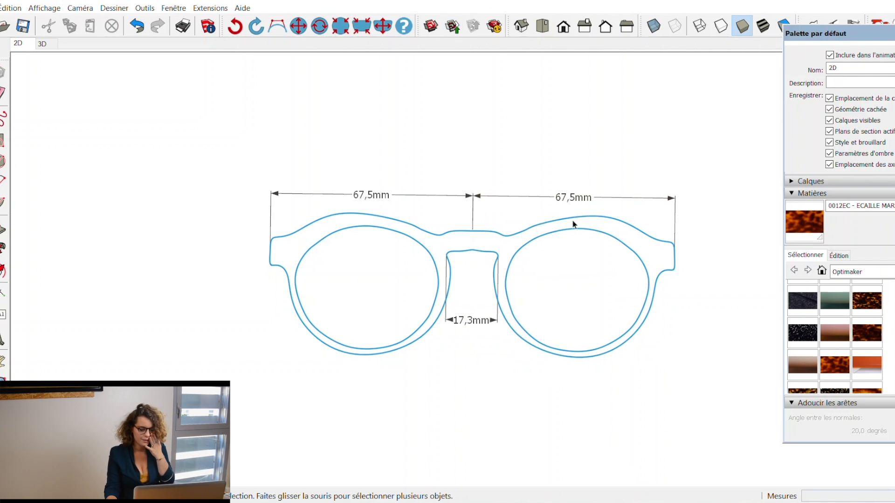
- Open one half of the Pantos front for editing and paint its face with the tortoiseshell material 0010EC from the Optimaker collection
double_click(586, 229)
double_click(588, 227)
click(859, 304)
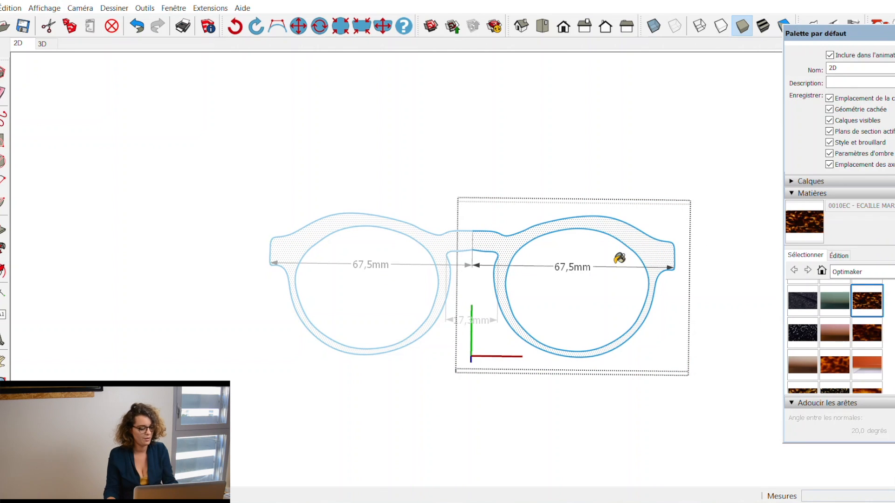
click(666, 243)
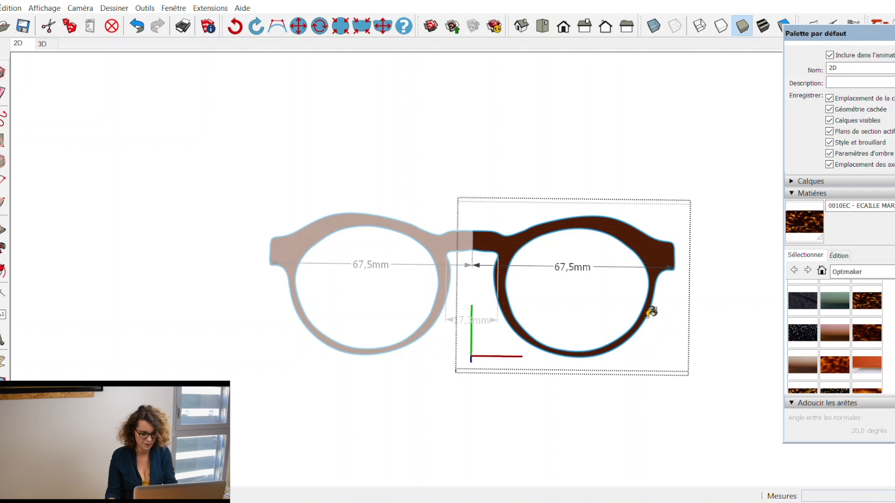
- Examine the painted eyeglass front and its thickness from several angles, checking one half as a separate object
middle_drag(699, 256, 452, 211)
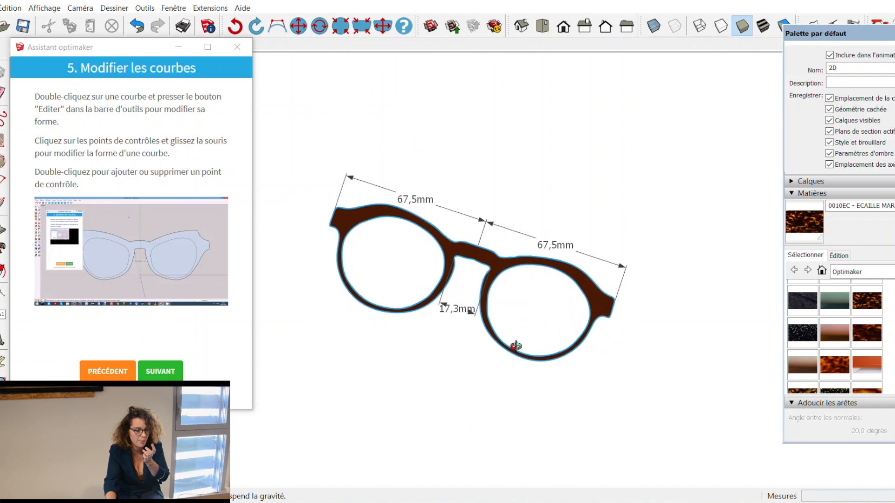
middle_drag(482, 355, 434, 345)
scroll(441, 373, up, 2)
scroll(441, 375, down, 4)
scroll(433, 340, up, 3)
click(434, 271)
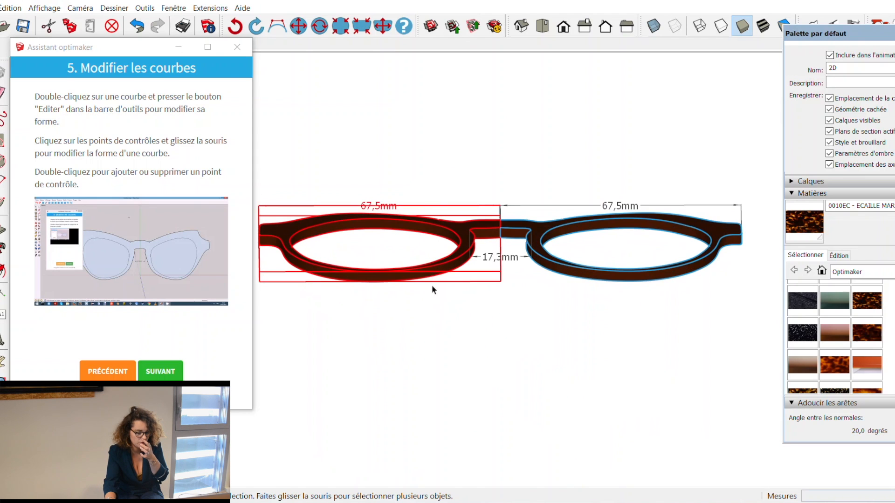
click(446, 312)
middle_drag(449, 315, 483, 358)
scroll(483, 359, down, 2)
scroll(483, 359, up, 2)
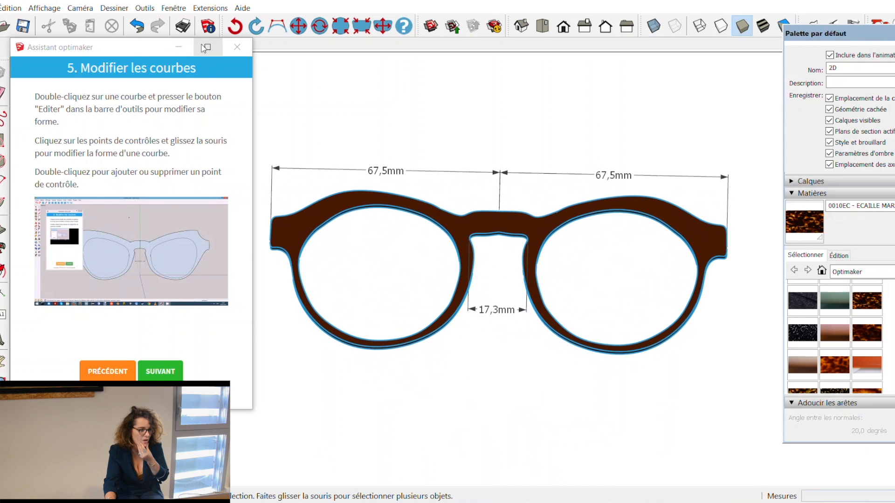
- Export the whole model as an ASCII STL file in millimetres, saved on the desktop as OPTIMAKER_3d
mouse_move(113, 266)
click(0, 8)
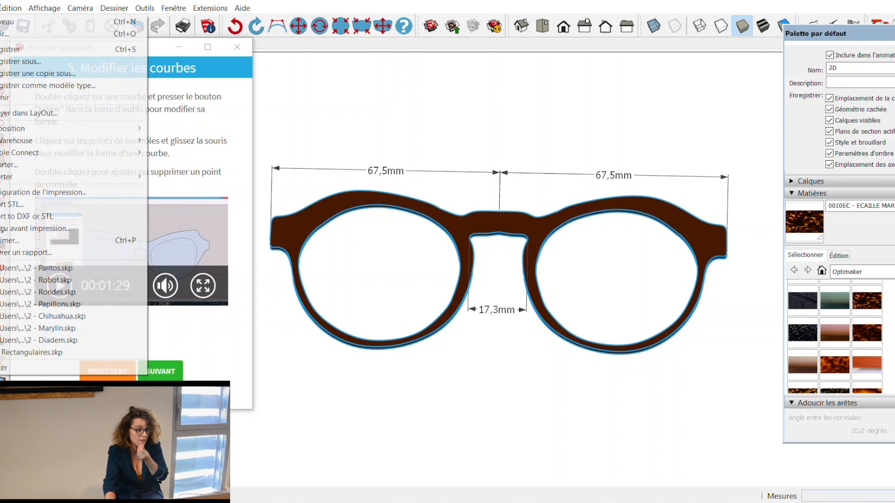
mouse_move(120, 177)
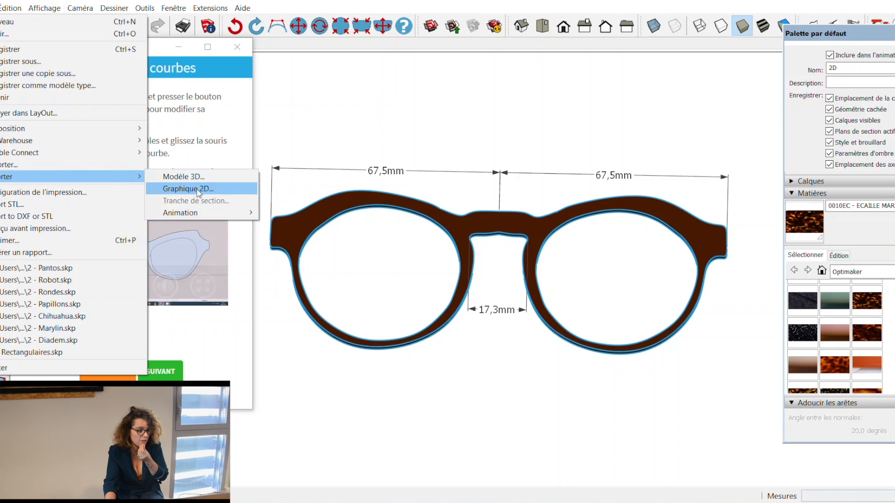
click(81, 204)
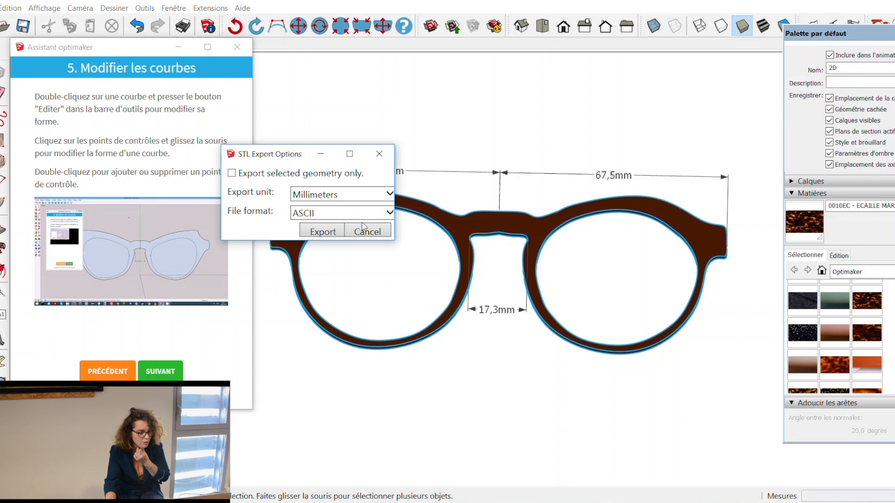
click(336, 235)
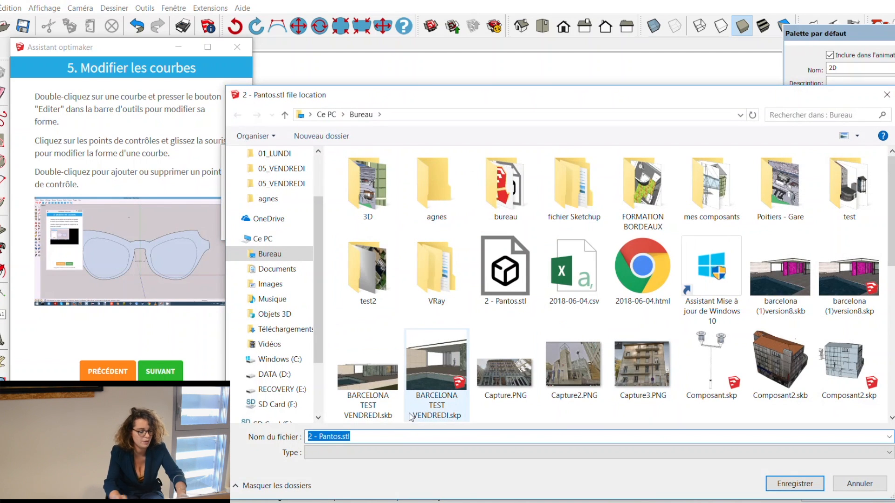
text(OPTIM)
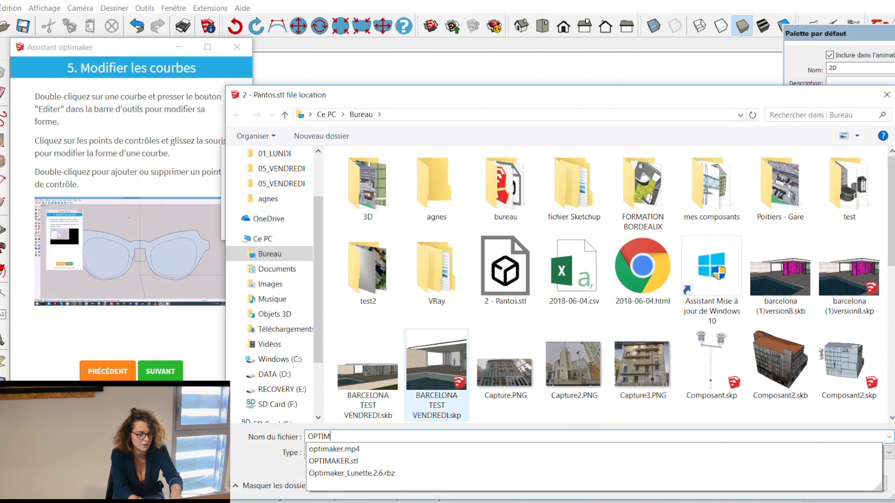
text(AKER)
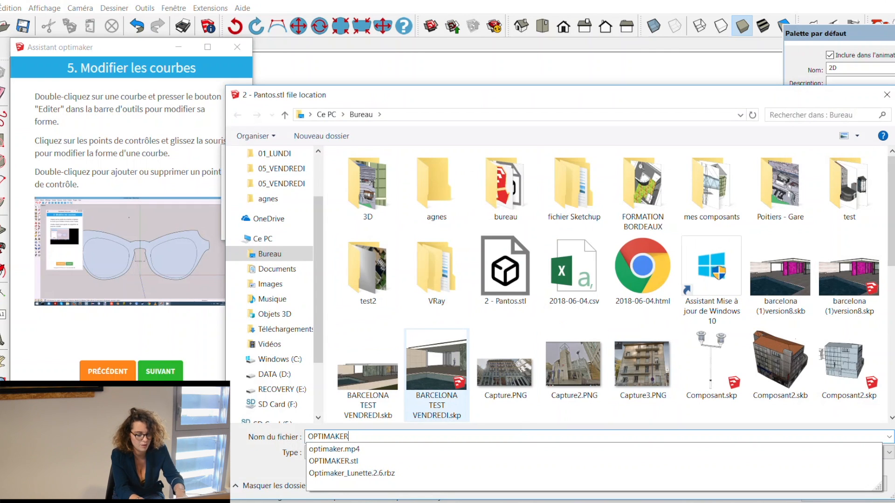
text(_3)
key(Return)
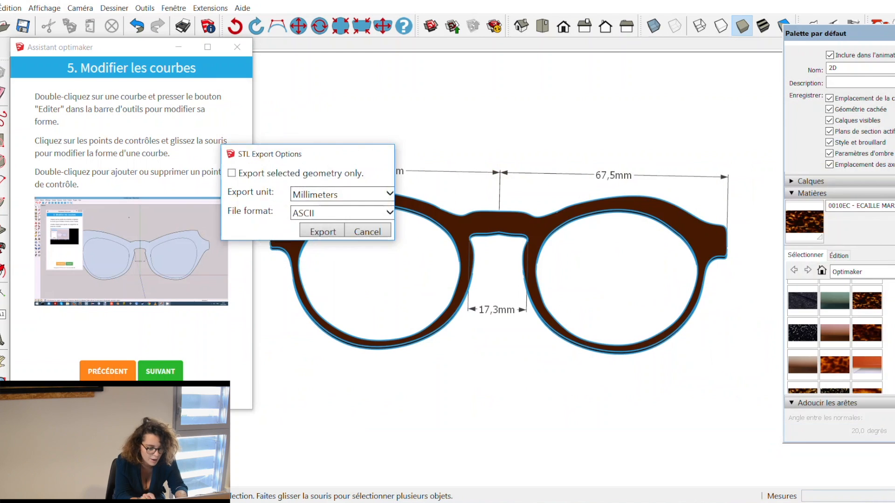
key(Return)
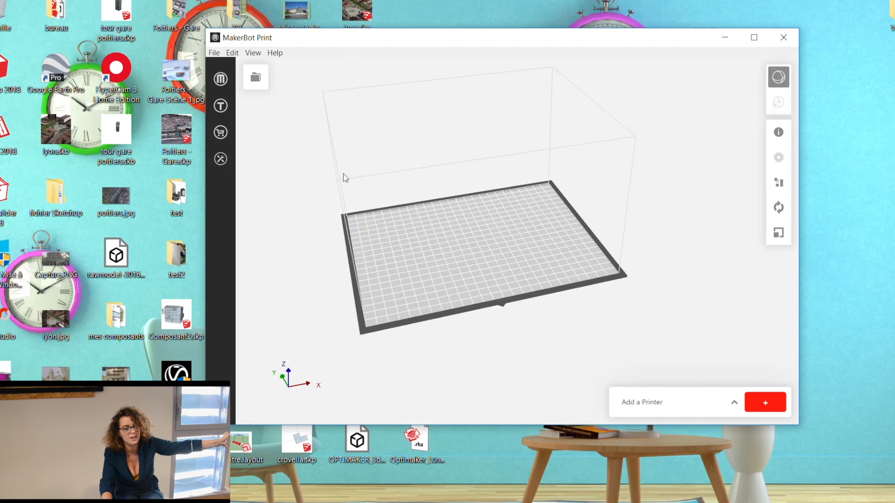
- Switch to MakerBot Print and insert the file OPTIMAKER_3d.stl from the desktop onto the build plate
click(214, 53)
click(256, 92)
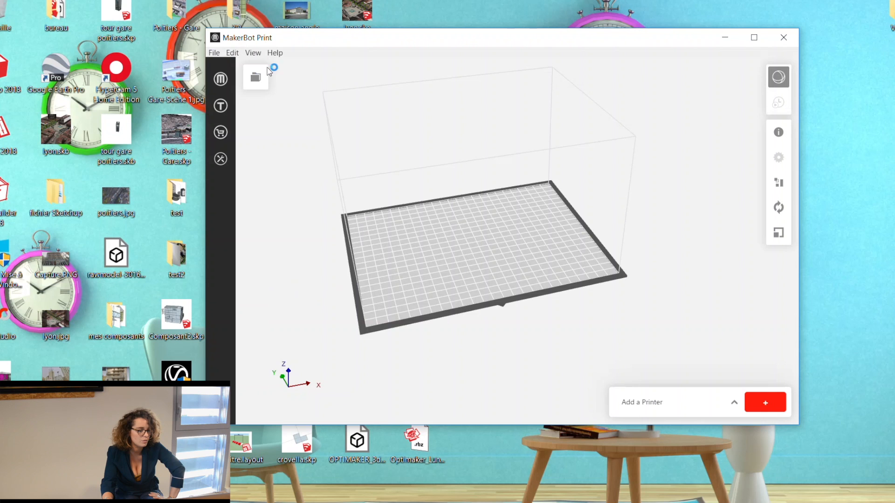
click(214, 53)
click(242, 124)
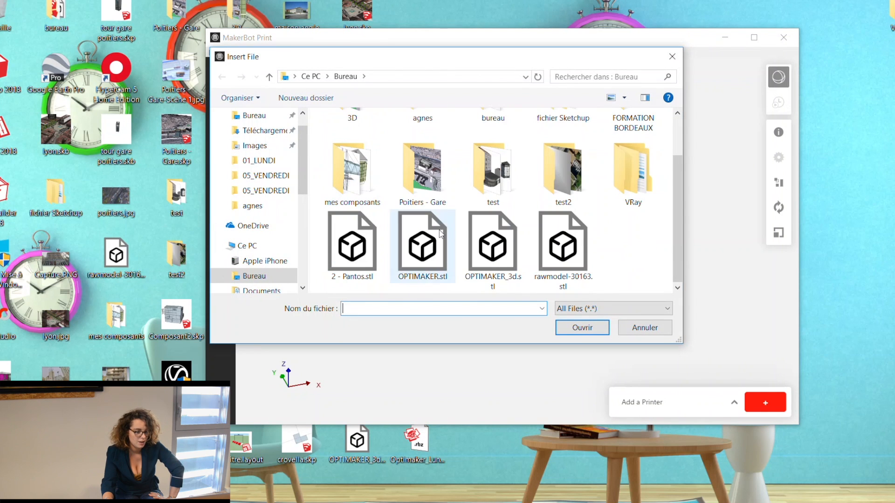
click(517, 255)
click(570, 332)
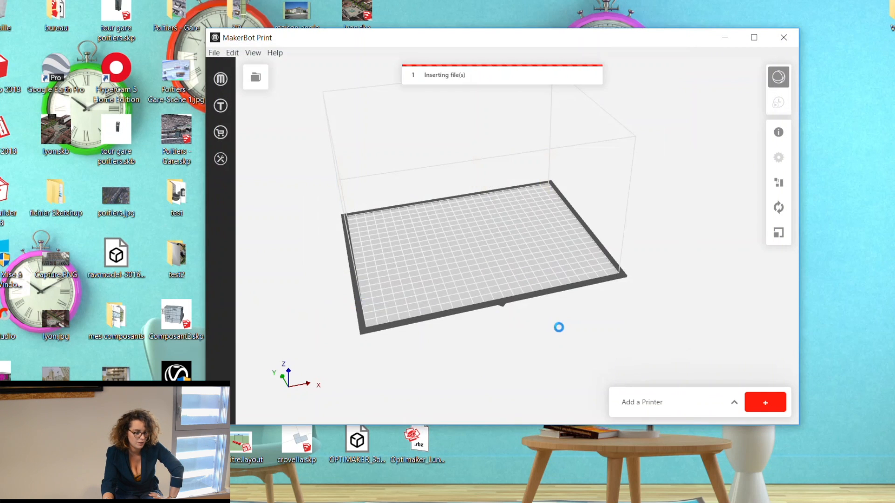